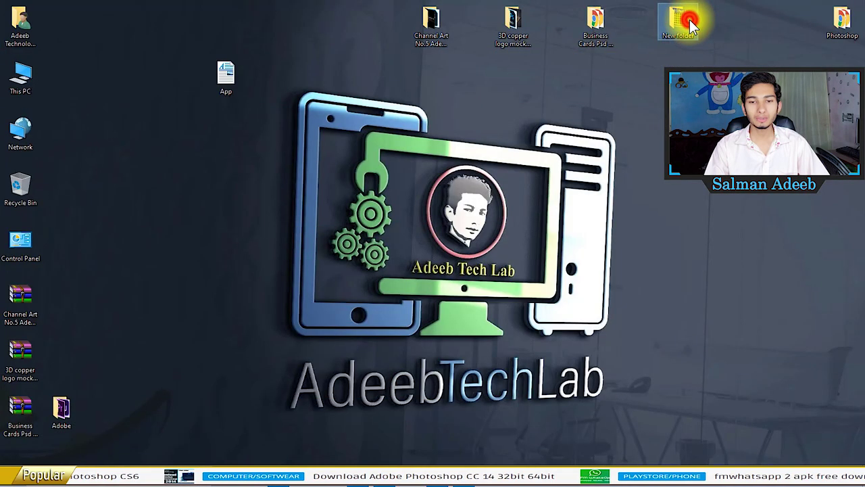
Open New folder full-screen and enter the bokeh effect pack folder.
{"action": "double_click", "coordinate": [691, 24]}
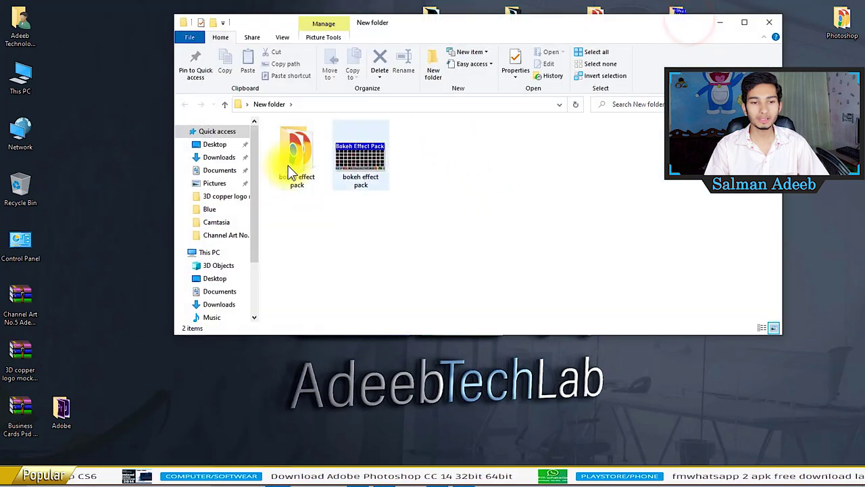
{"action": "left_click", "coordinate": [742, 27]}
{"action": "double_click", "coordinate": [128, 132]}
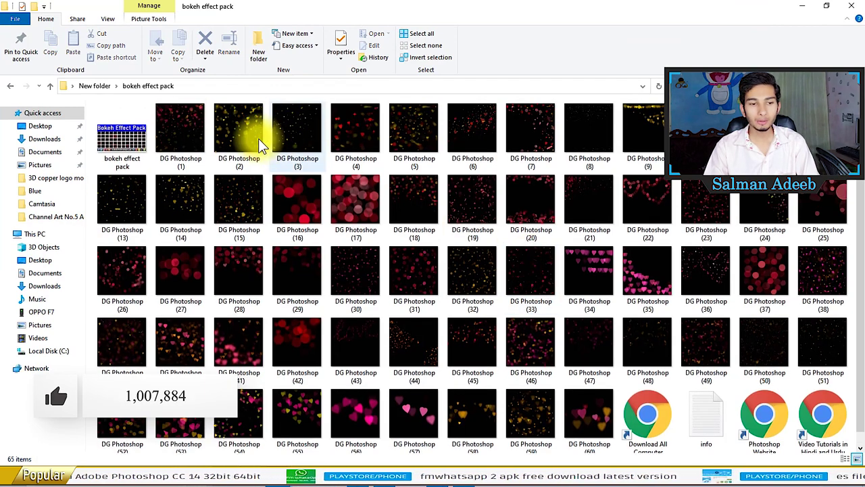
Browse the bokeh images, selecting through (60) and then image (33) alone.
{"action": "left_click", "coordinate": [175, 142]}
{"action": "left_click", "coordinate": [598, 415], "text": "shift"}
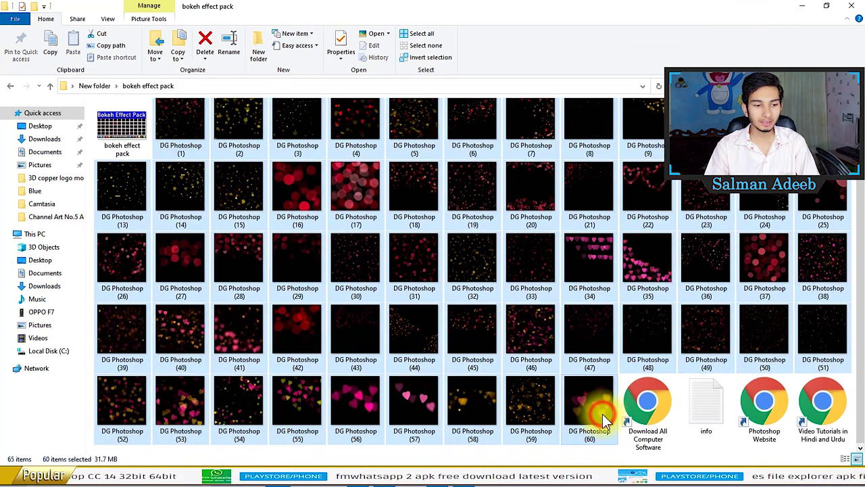
{"action": "left_click", "coordinate": [519, 269]}
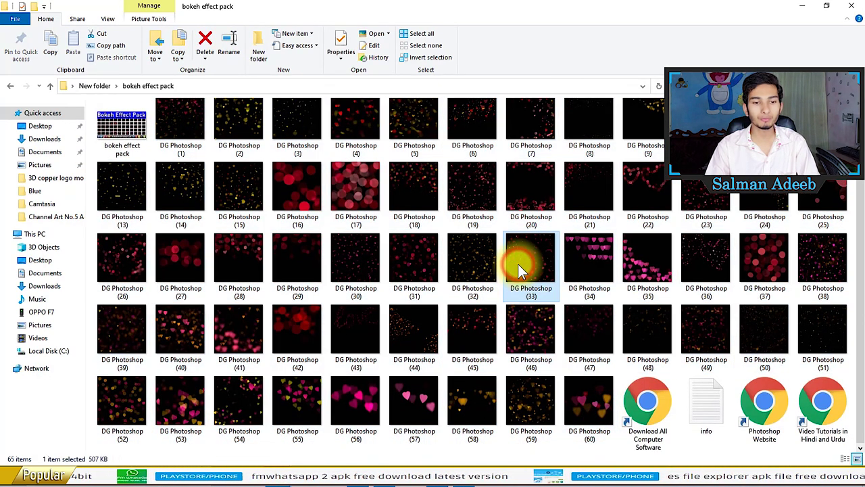
{"action": "scroll", "coordinate": [448, 228], "scroll_direction": "up", "scroll_amount": 1}
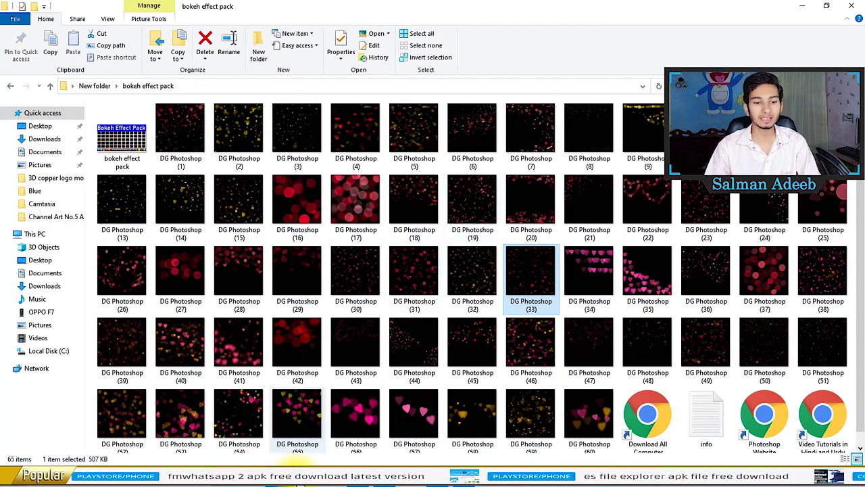
{"action": "left_click", "coordinate": [281, 478]}
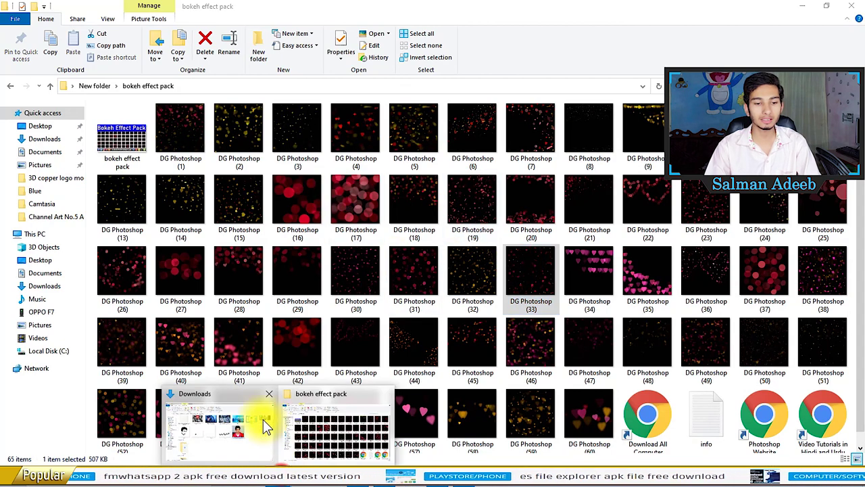
Drag IMG_20180722_185236_009.jpg from Downloads into Photoshop and fit it on screen.
{"action": "left_click", "coordinate": [387, 479]}
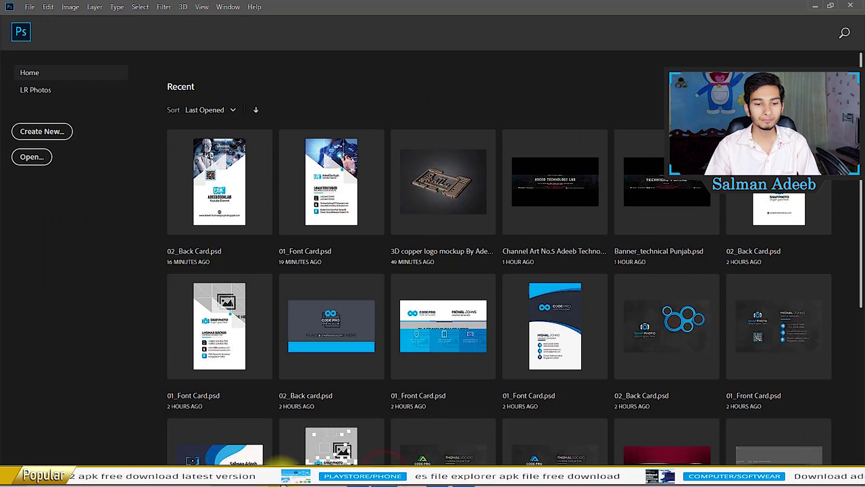
{"action": "left_click", "coordinate": [228, 436]}
{"action": "left_click_drag", "start_coordinate": [601, 228], "coordinate": [391, 478]}
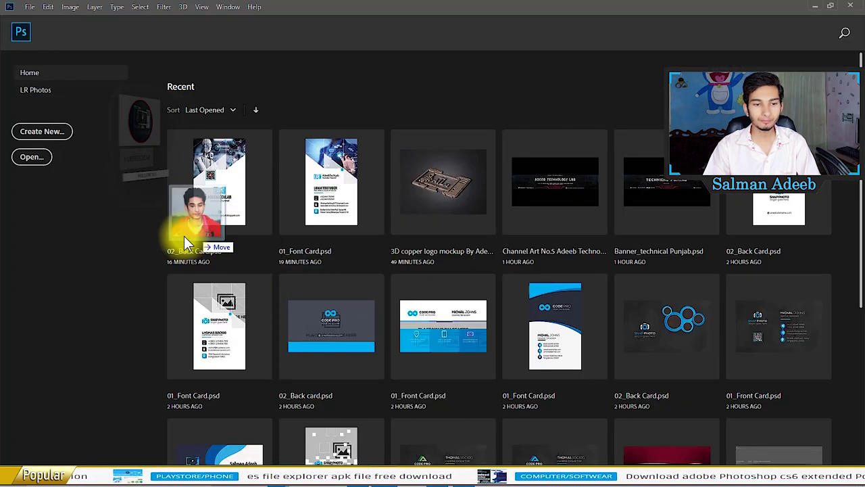
{"action": "left_click_drag", "start_coordinate": [391, 477], "coordinate": [104, 273]}
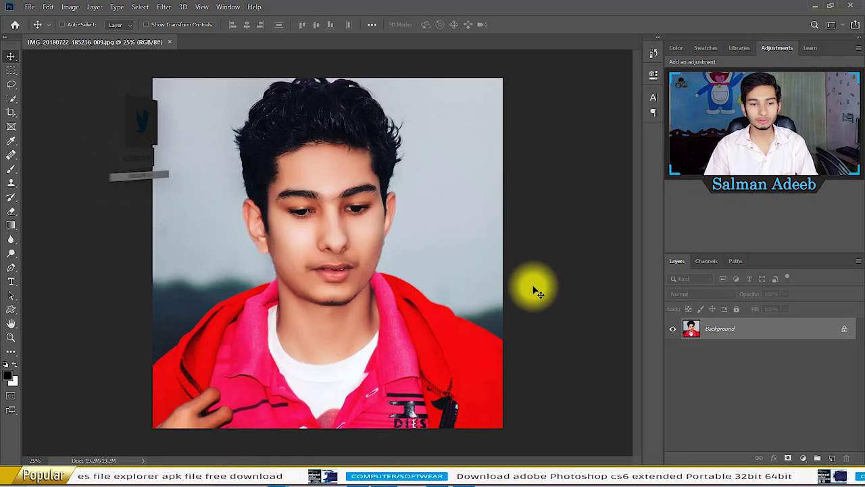
{"action": "key", "text": "ctrl+0"}
Place bokeh images (9), (17), (30), (40) on the portrait, stretching (9) to fill the canvas.
{"action": "left_click", "coordinate": [816, 8]}
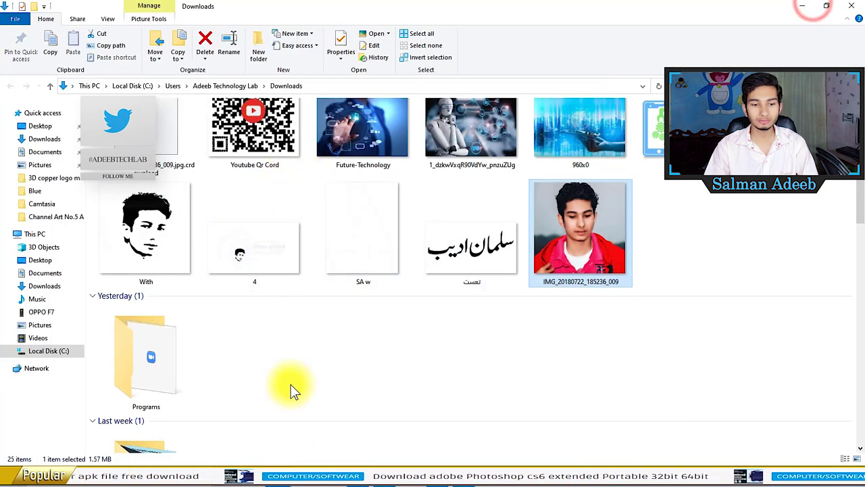
{"action": "left_click", "coordinate": [350, 430]}
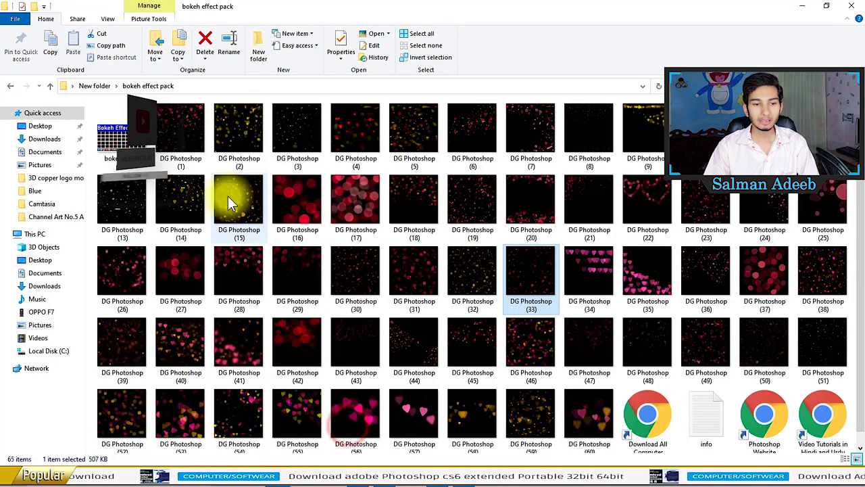
{"action": "left_click", "coordinate": [203, 359], "text": "ctrl"}
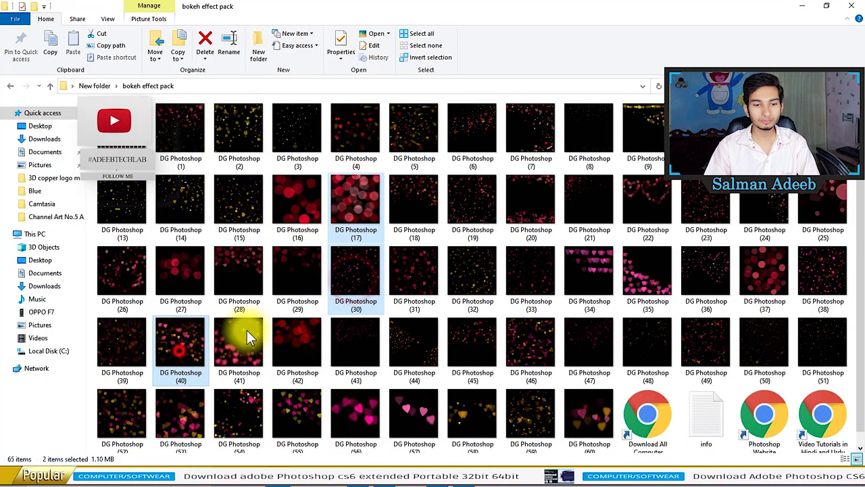
{"action": "left_click", "coordinate": [654, 119], "text": "ctrl"}
{"action": "left_click_drag", "start_coordinate": [637, 135], "coordinate": [385, 439]}
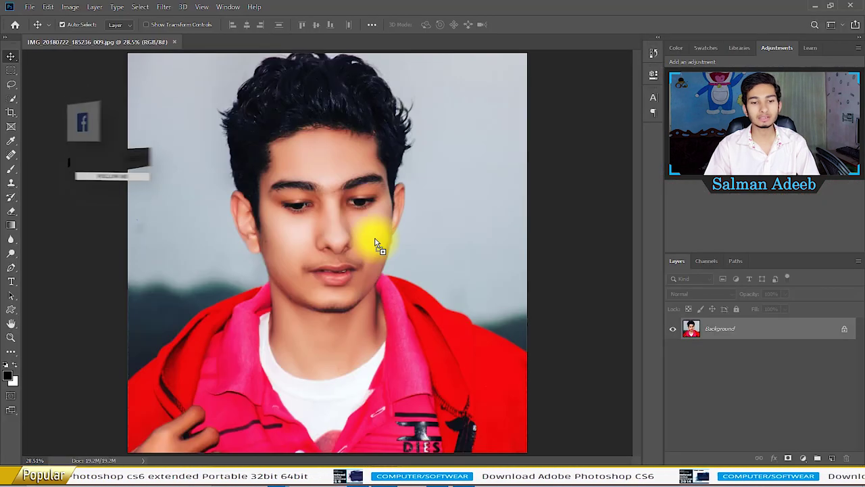
{"action": "mouse_move", "coordinate": [390, 447]}
{"action": "left_mouse_down"}
{"action": "mouse_move", "coordinate": [376, 242]}
{"action": "mouse_move", "coordinate": [534, 246]}
{"action": "mouse_move", "coordinate": [527, 253]}
{"action": "left_mouse_up"}
{"action": "left_click_drag", "start_coordinate": [234, 248], "coordinate": [127, 253]}
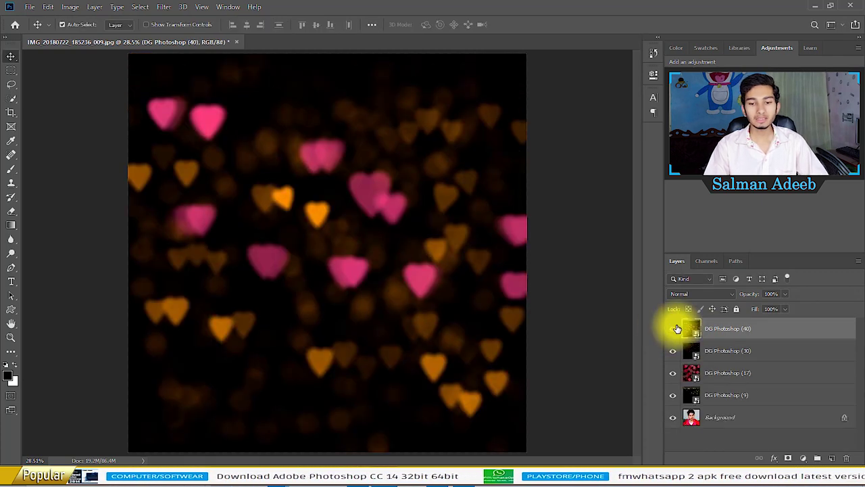
Hide the other bokeh layers, keeping only DG Photoshop (9) visible, selected, with its blend modes listed.
{"action": "left_click", "coordinate": [673, 409], "text": "alt"}
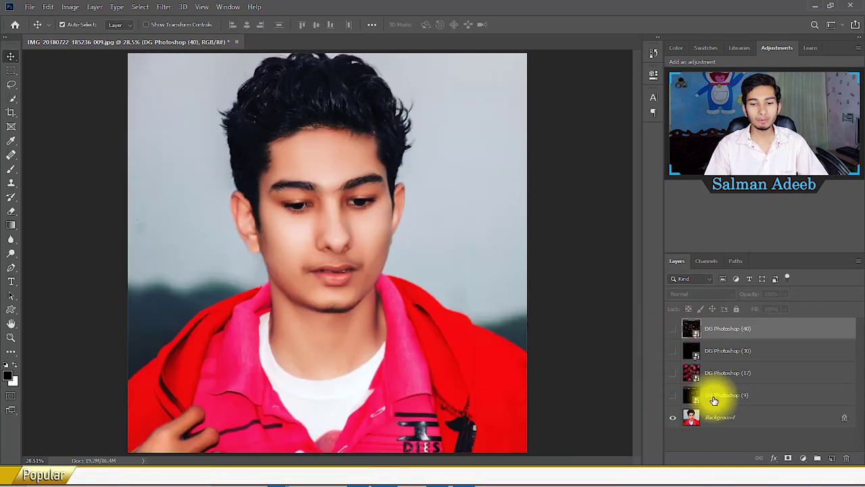
{"action": "left_click", "coordinate": [713, 395]}
{"action": "left_click", "coordinate": [673, 395]}
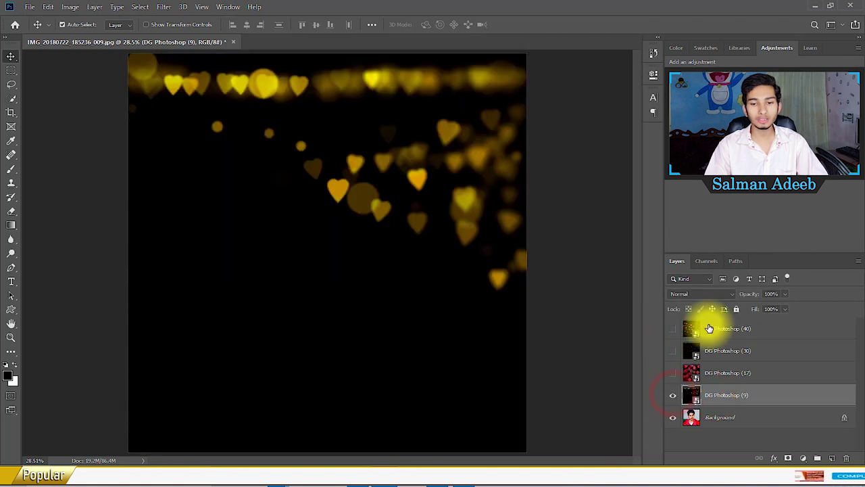
{"action": "left_click", "coordinate": [712, 294]}
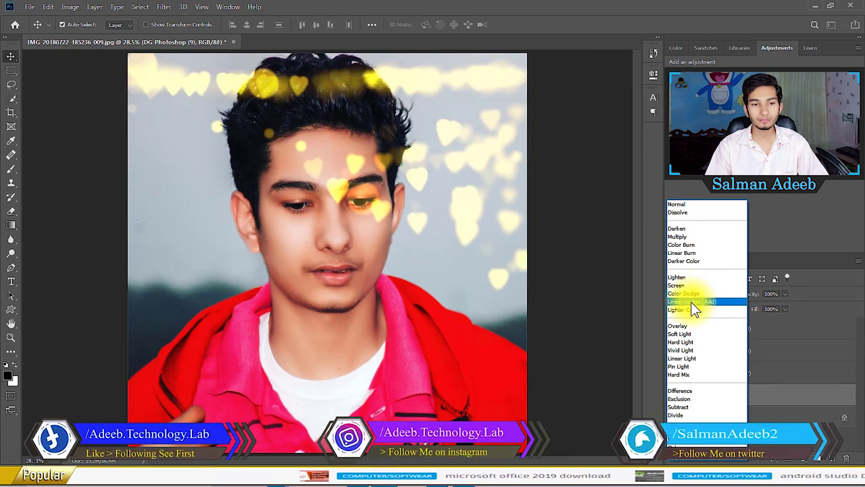
Blend layer (9) with Linear Dodge (Add) and switch to the standard Eraser Tool.
{"action": "left_click", "coordinate": [691, 302]}
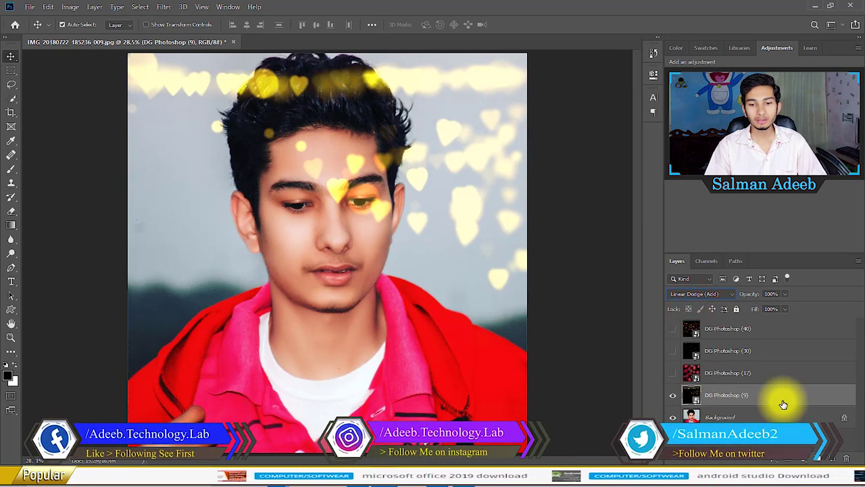
{"action": "left_click", "coordinate": [11, 211]}
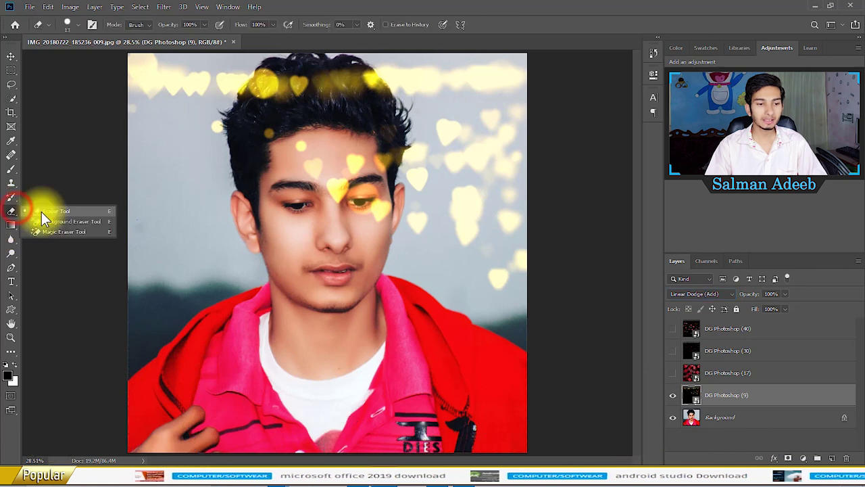
{"action": "left_click", "coordinate": [49, 211]}
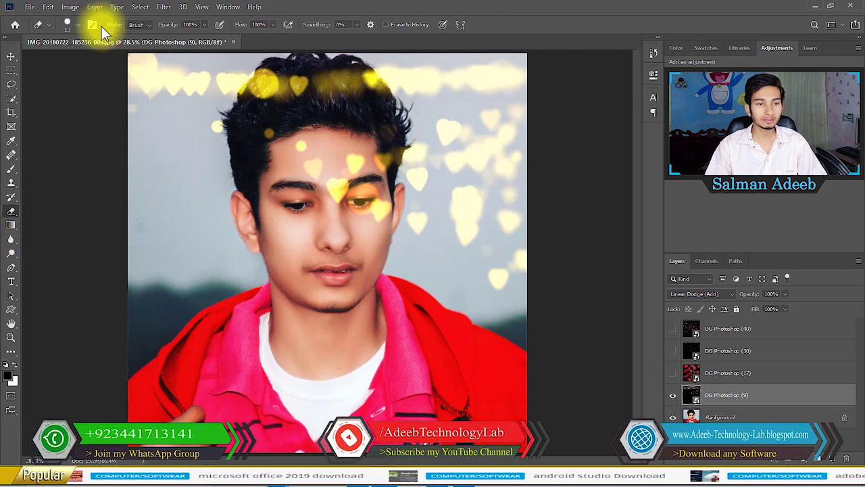
Give the eraser a Soft Round brush from General Brushes and start erasing on layer (9).
{"action": "left_click", "coordinate": [74, 25]}
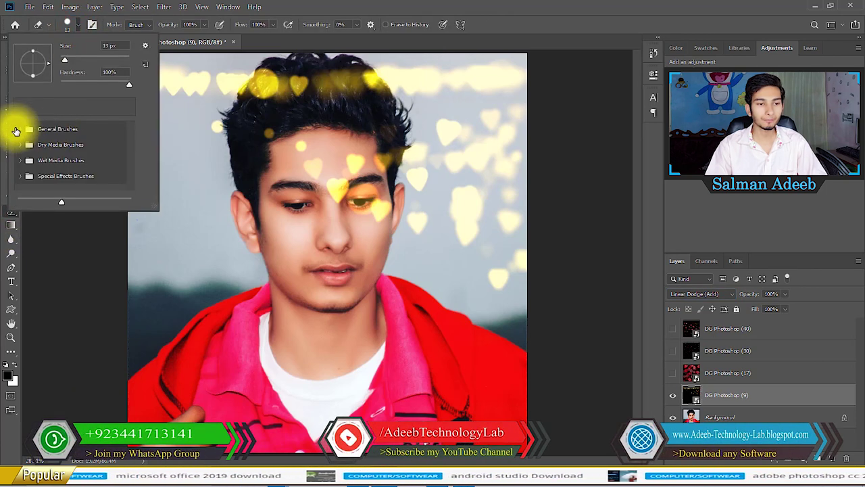
{"action": "left_click", "coordinate": [22, 128]}
{"action": "double_click", "coordinate": [83, 149]}
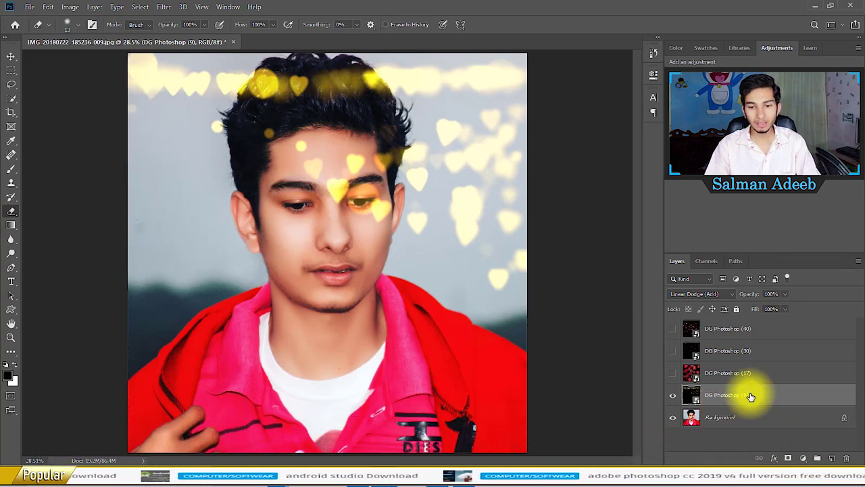
{"action": "left_click", "coordinate": [375, 150]}
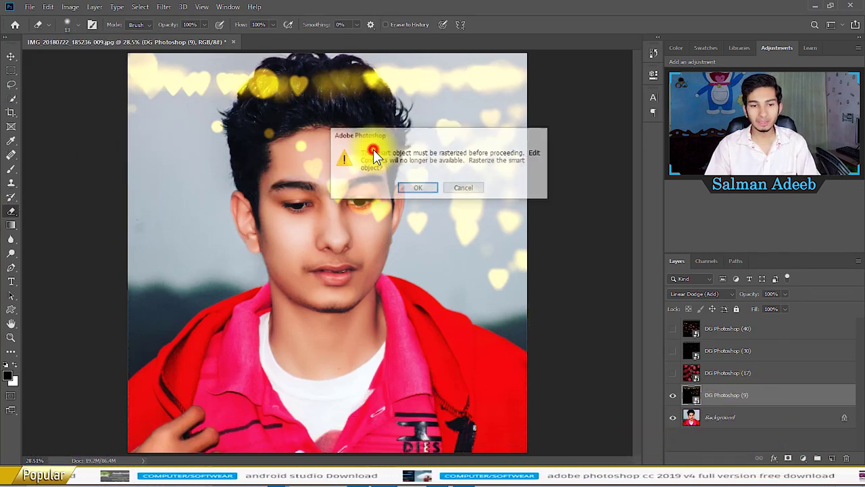
Rasterize layer (9) and erase the yellow hearts from the forehead, face and cheek.
{"action": "left_click", "coordinate": [415, 188]}
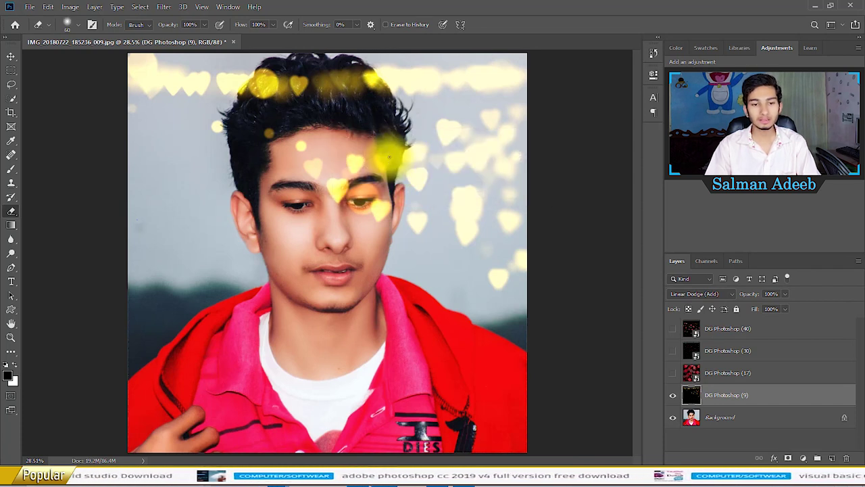
{"action": "left_click_drag", "start_coordinate": [389, 158], "coordinate": [304, 172]}
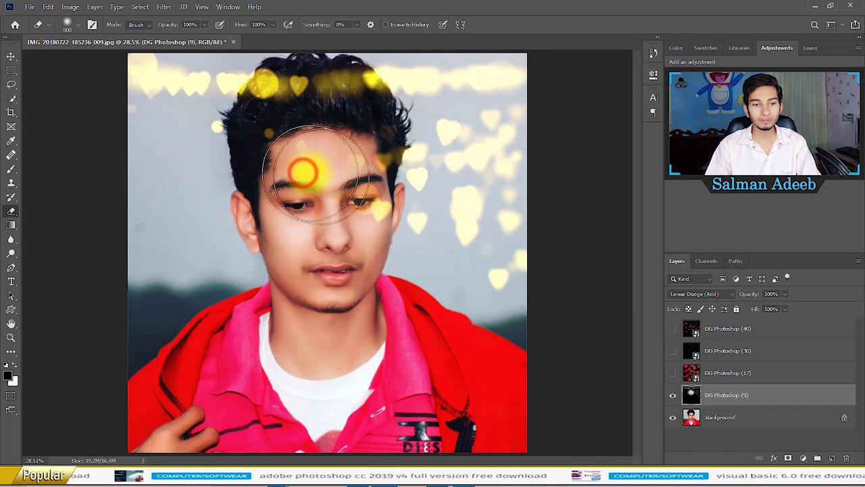
{"action": "mouse_move", "coordinate": [358, 172]}
{"action": "left_mouse_down"}
{"action": "mouse_move", "coordinate": [416, 216]}
{"action": "mouse_move", "coordinate": [399, 231]}
{"action": "left_mouse_up"}
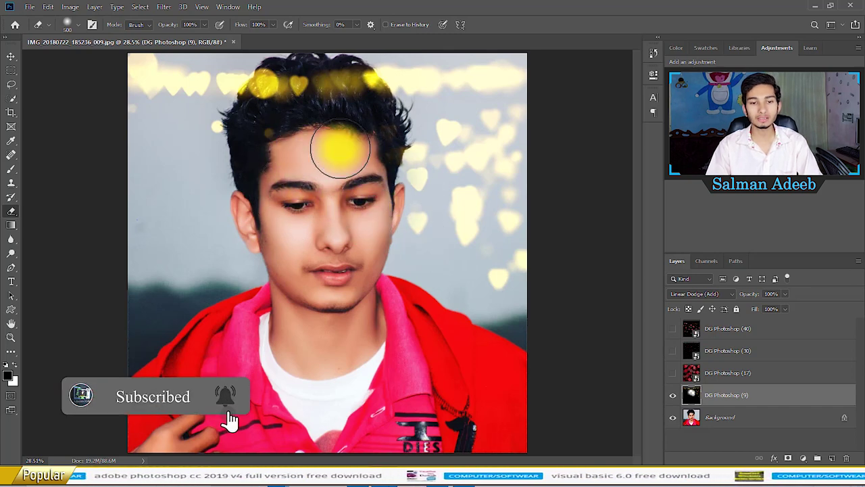
Hide layer (9), show layer (17) in Screen mode and erase its red bokeh off the face.
{"action": "left_click", "coordinate": [673, 397]}
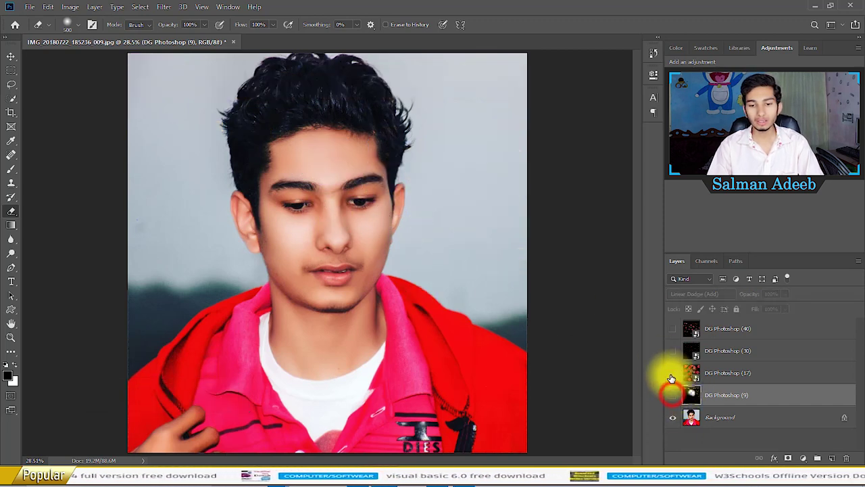
{"action": "left_click", "coordinate": [673, 372]}
{"action": "left_click", "coordinate": [720, 373]}
{"action": "left_click", "coordinate": [723, 288]}
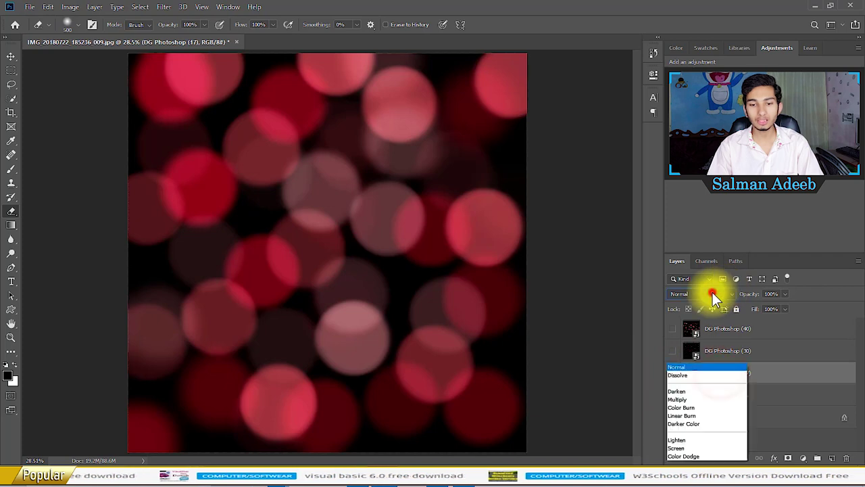
{"action": "left_click", "coordinate": [706, 298]}
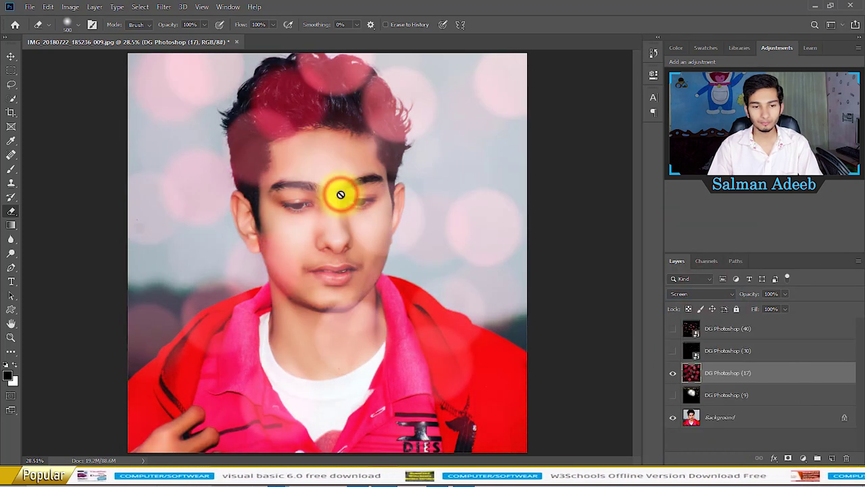
{"action": "mouse_move", "coordinate": [338, 194]}
{"action": "left_mouse_down"}
{"action": "mouse_move", "coordinate": [286, 96]}
{"action": "mouse_move", "coordinate": [334, 298]}
{"action": "left_mouse_up"}
Set layers (30) and (40) to Screen and erase their bokeh from the face, eyes and forehead.
{"action": "left_click", "coordinate": [705, 298]}
{"action": "left_click", "coordinate": [696, 277]}
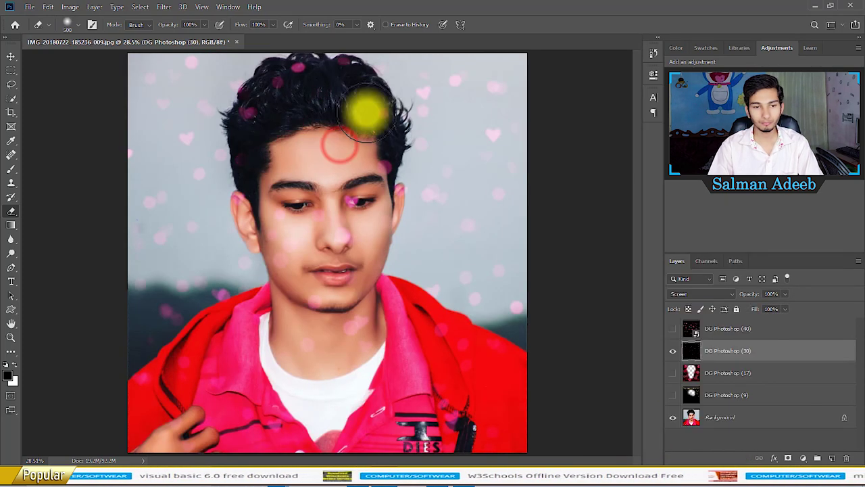
{"action": "left_click_drag", "start_coordinate": [347, 116], "coordinate": [405, 222]}
{"action": "left_click", "coordinate": [672, 332]}
{"action": "left_click", "coordinate": [691, 288]}
{"action": "left_click_drag", "start_coordinate": [338, 203], "coordinate": [357, 145]}
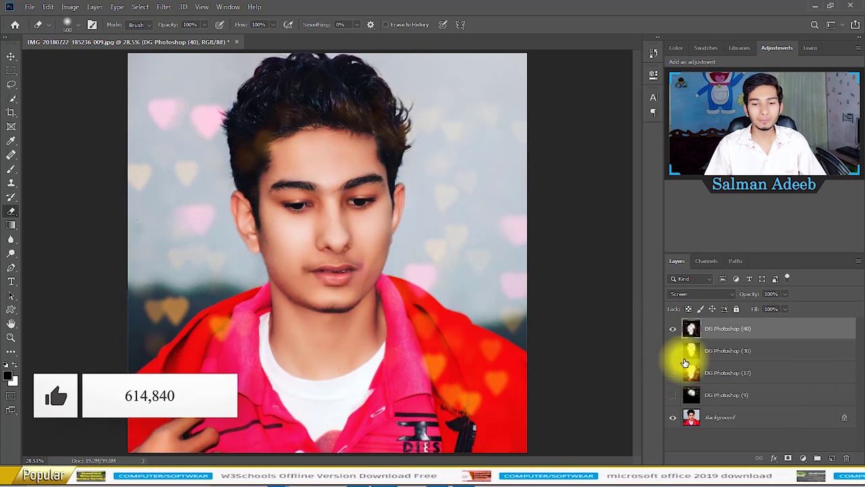
{"action": "left_click", "coordinate": [673, 351]}
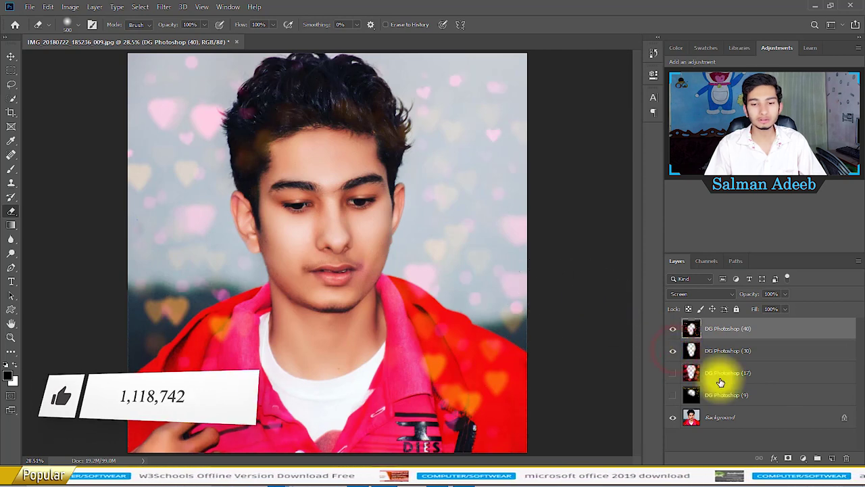
Compare bokeh layers by toggling visibility of (30), (40), (9) and (17).
{"action": "left_click", "coordinate": [672, 349]}
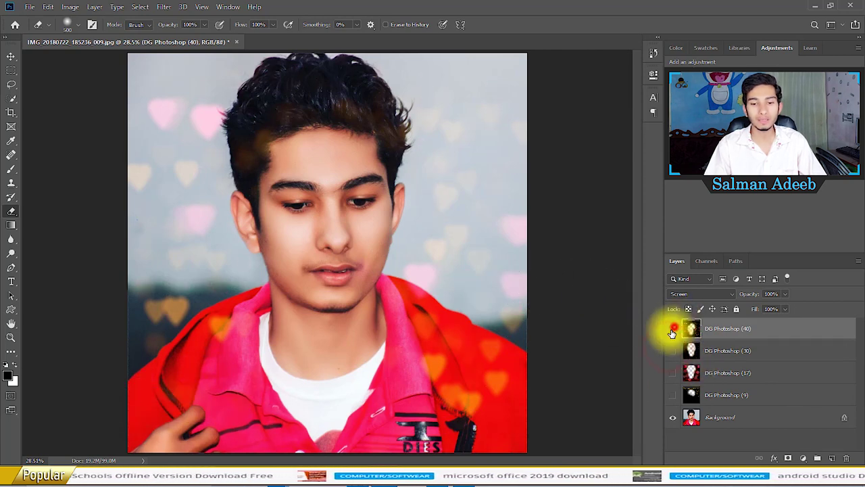
{"action": "left_click", "coordinate": [673, 328]}
{"action": "left_click", "coordinate": [672, 395]}
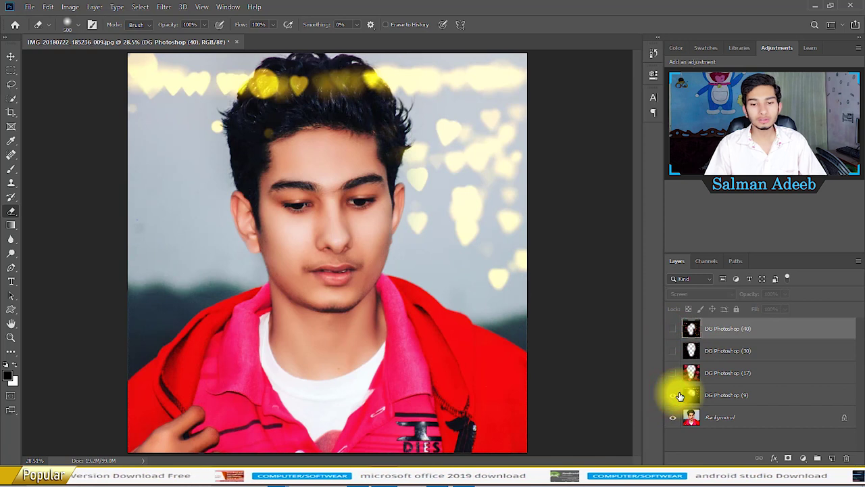
{"action": "left_click", "coordinate": [672, 395]}
{"action": "left_click", "coordinate": [674, 372]}
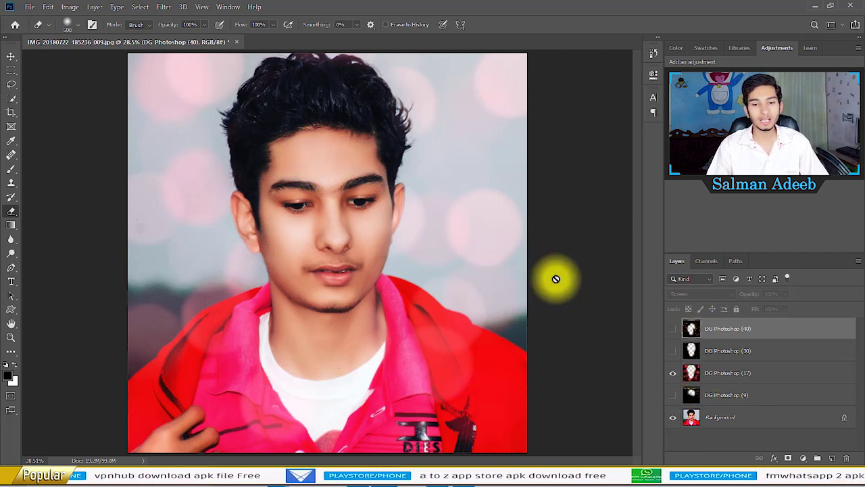
Select the Move tool, clear the layer selection and close the portrait document.
{"action": "left_click", "coordinate": [11, 59]}
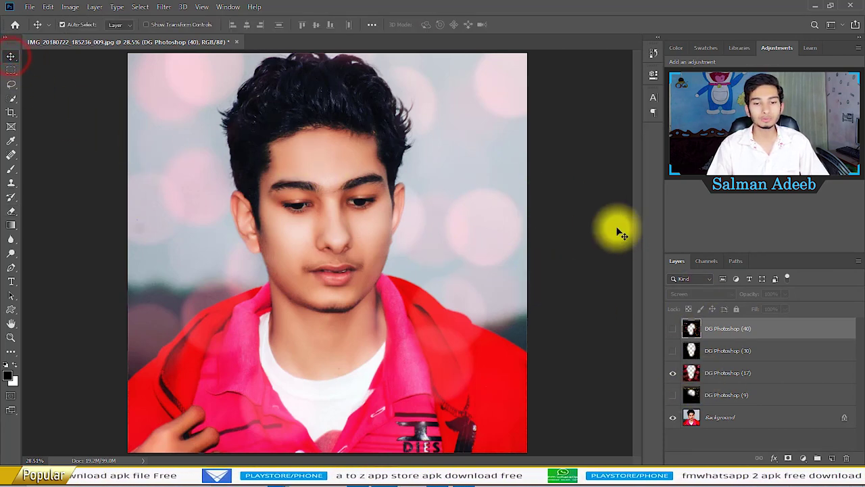
{"action": "left_click", "coordinate": [558, 245]}
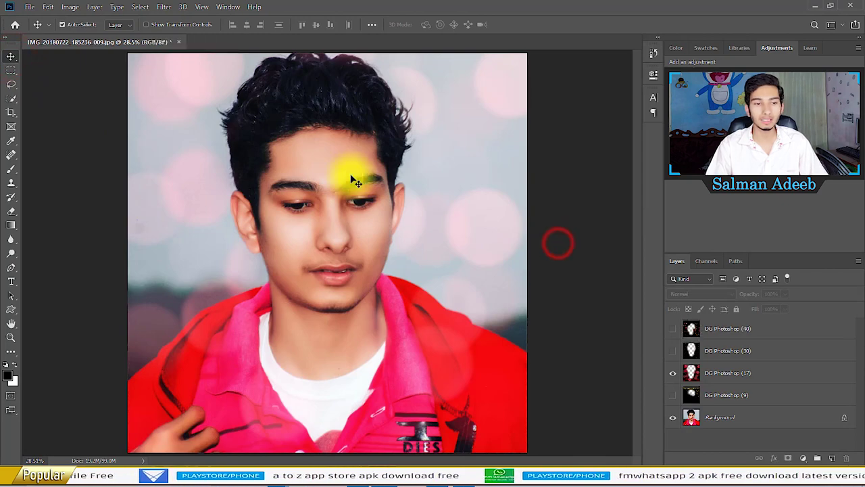
{"action": "left_click", "coordinate": [175, 41]}
Discard the portrait's unsaved changes and return to the bokeh pack, selecting DG Photoshop (21).
{"action": "left_click", "coordinate": [430, 177]}
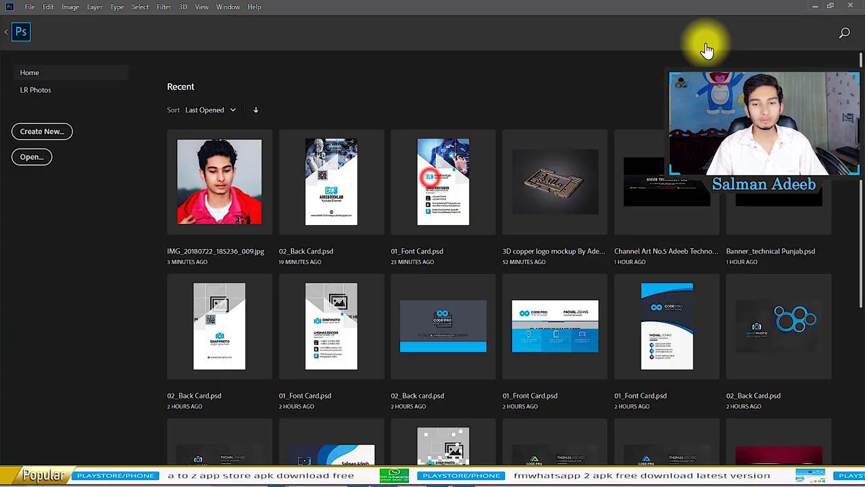
{"action": "left_click", "coordinate": [814, 12]}
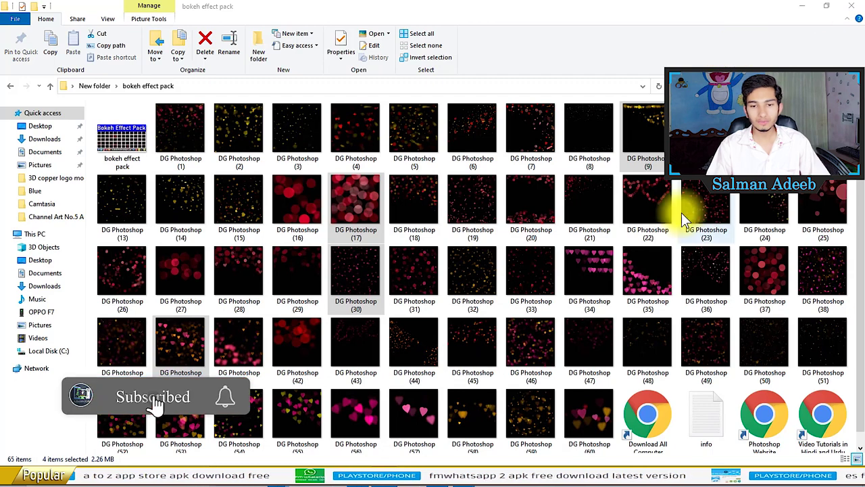
{"action": "left_click", "coordinate": [595, 200]}
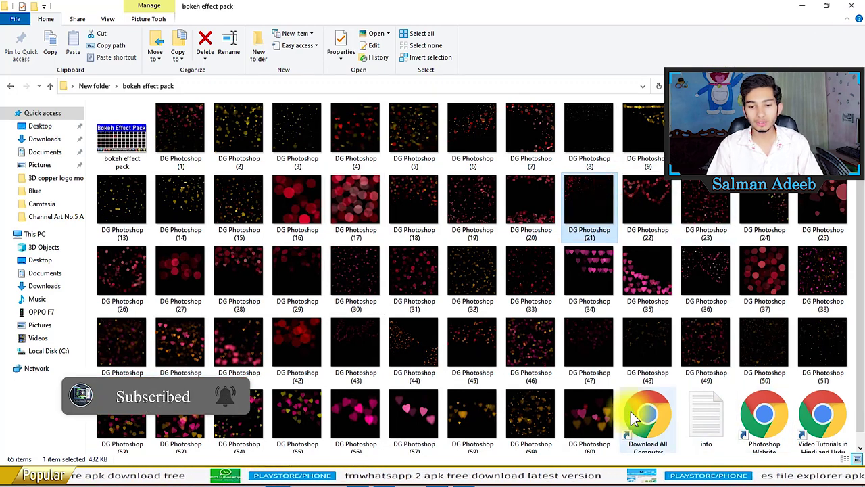
Look over the folder's website shortcuts, then go back up to New folder.
{"action": "scroll", "coordinate": [804, 389], "scroll_direction": "down", "scroll_amount": 1}
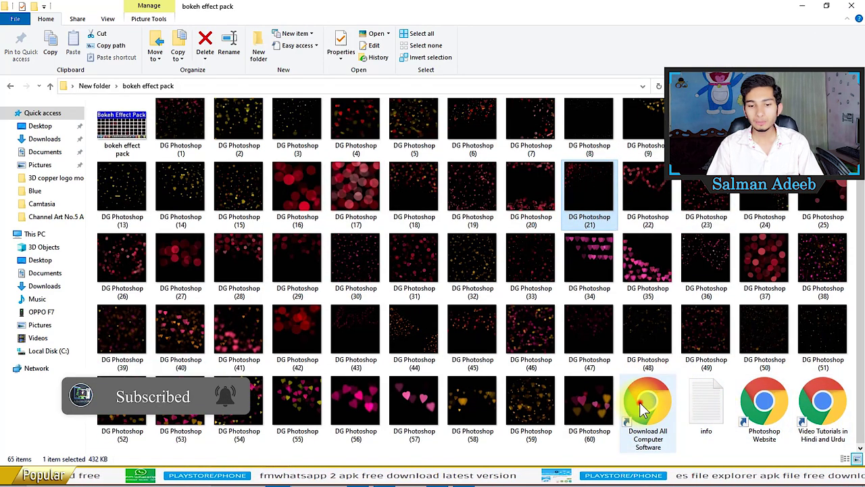
{"action": "left_click", "coordinate": [643, 405]}
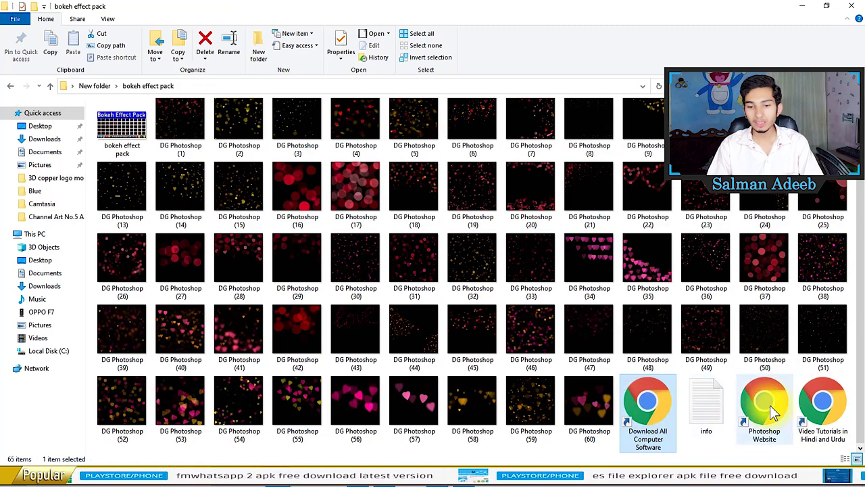
{"action": "left_click", "coordinate": [760, 419]}
{"action": "key", "text": "BackSpace"}
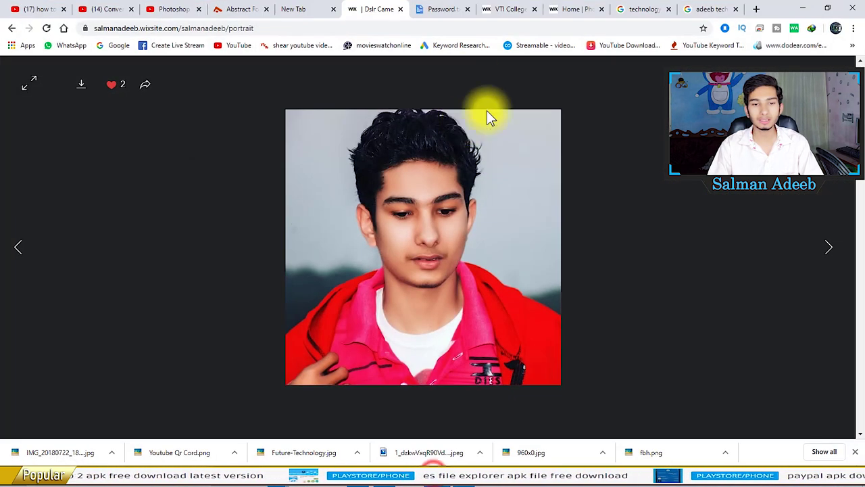
Cycle Chrome tabs to the Password.txt Google Drive file, then minimize Chrome.
{"action": "left_click", "coordinate": [503, 9]}
{"action": "left_click", "coordinate": [569, 9]}
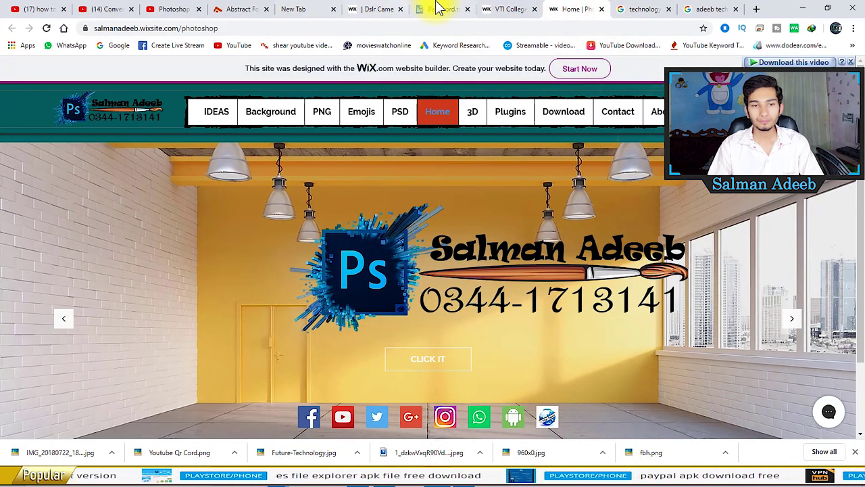
{"action": "left_click", "coordinate": [438, 9]}
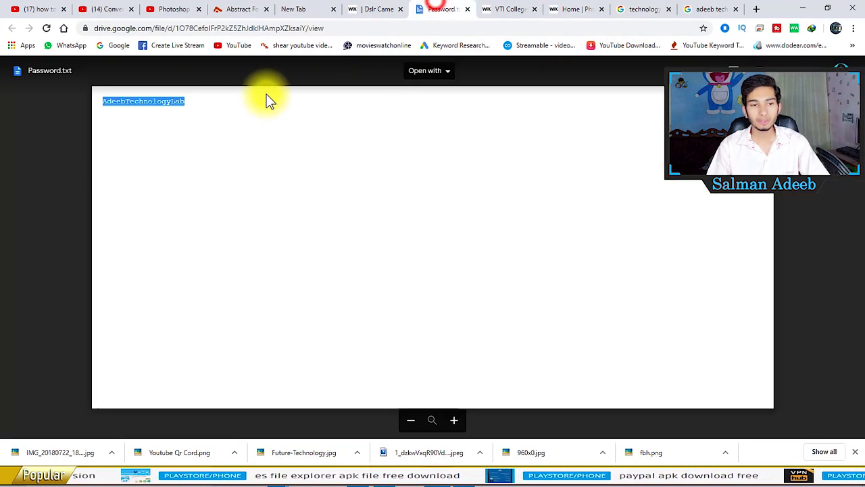
{"action": "left_click", "coordinate": [802, 8]}
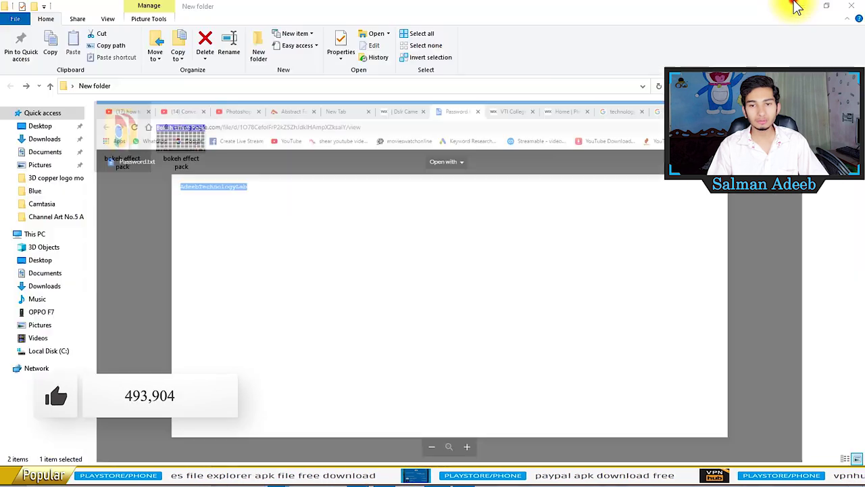
Archive the bokeh effect pack folder as a password-protected ZIP, then select the new bokeh effect pack.zip.
{"action": "right_click", "coordinate": [125, 143]}
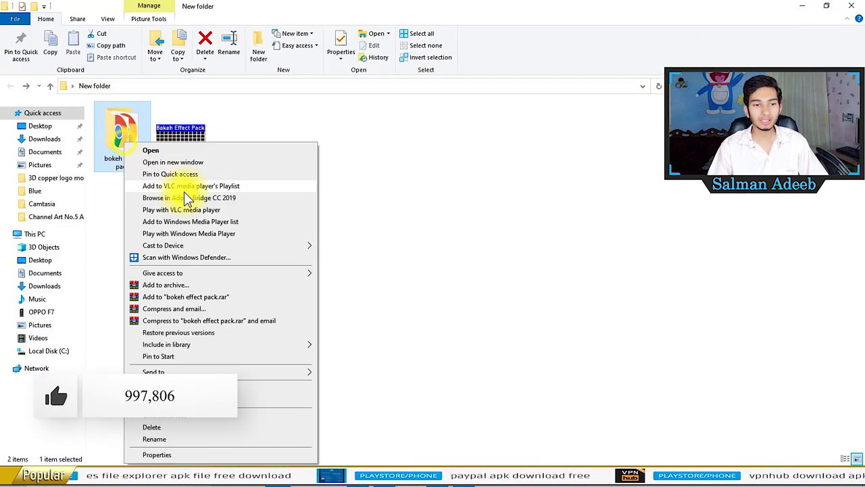
{"action": "left_click", "coordinate": [199, 289]}
{"action": "left_click", "coordinate": [391, 224]}
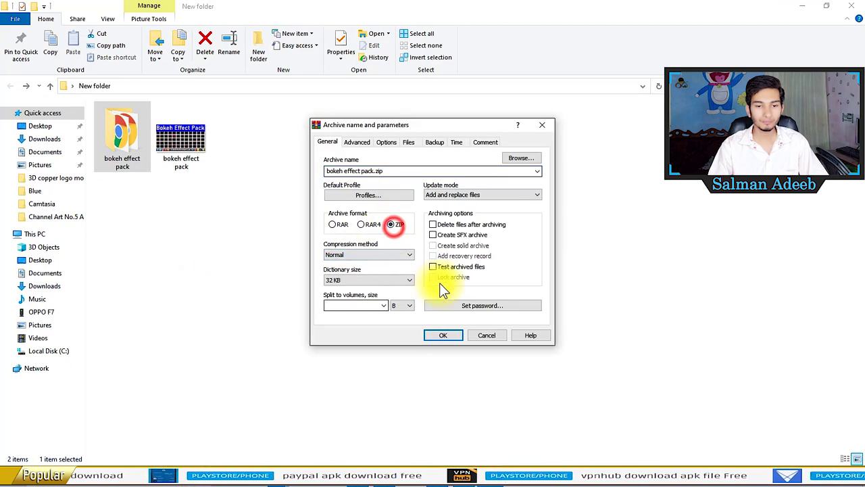
{"action": "left_click", "coordinate": [459, 307]}
{"action": "type", "text": "AdeebTechnologyLab9"}
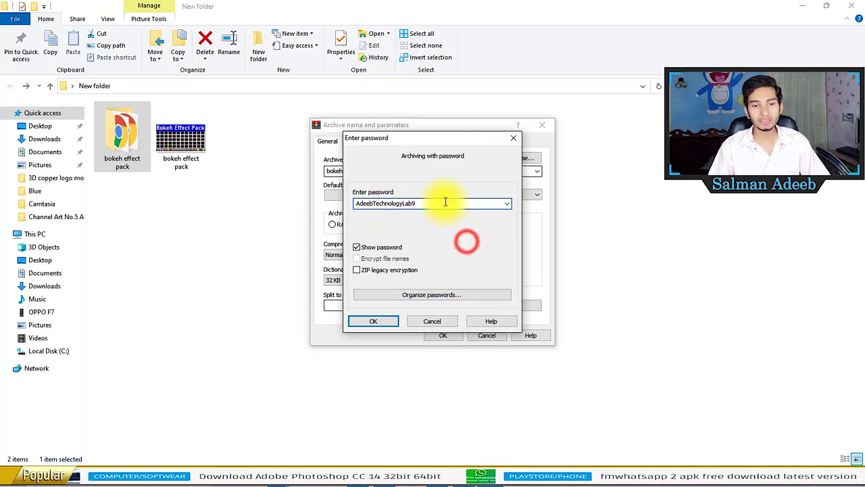
{"action": "left_click_drag", "start_coordinate": [380, 193], "coordinate": [354, 202]}
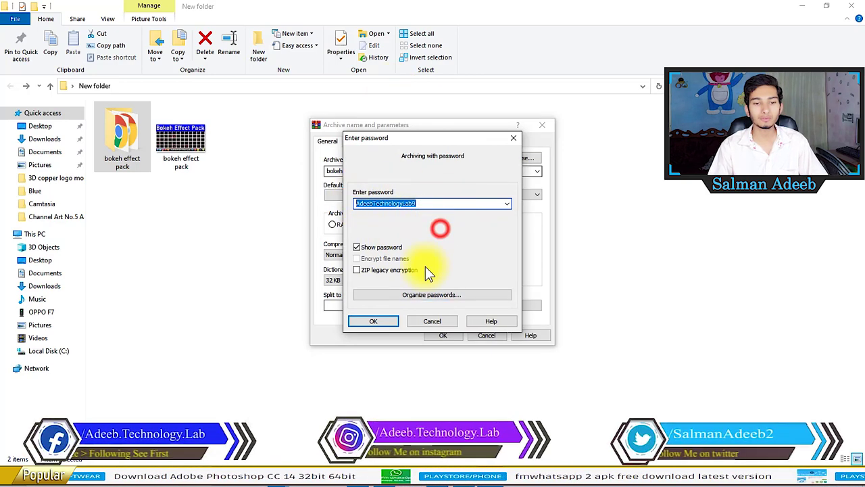
{"action": "left_click", "coordinate": [383, 324]}
{"action": "left_click", "coordinate": [442, 333]}
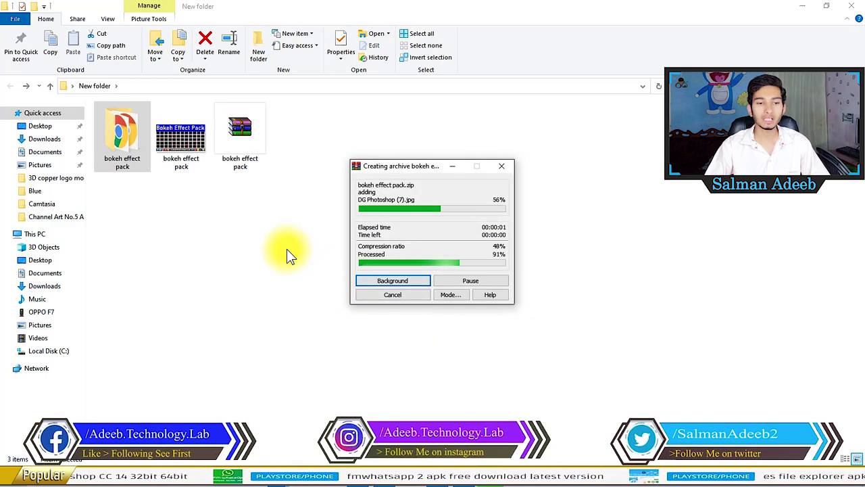
{"action": "left_click", "coordinate": [253, 132]}
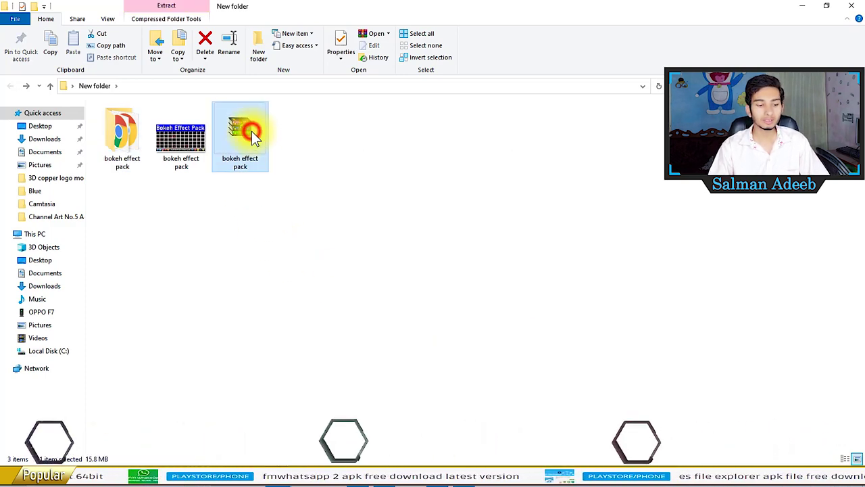
Minimize the New folder window and block the adf.ly page's notification request.
{"action": "left_click", "coordinate": [804, 6]}
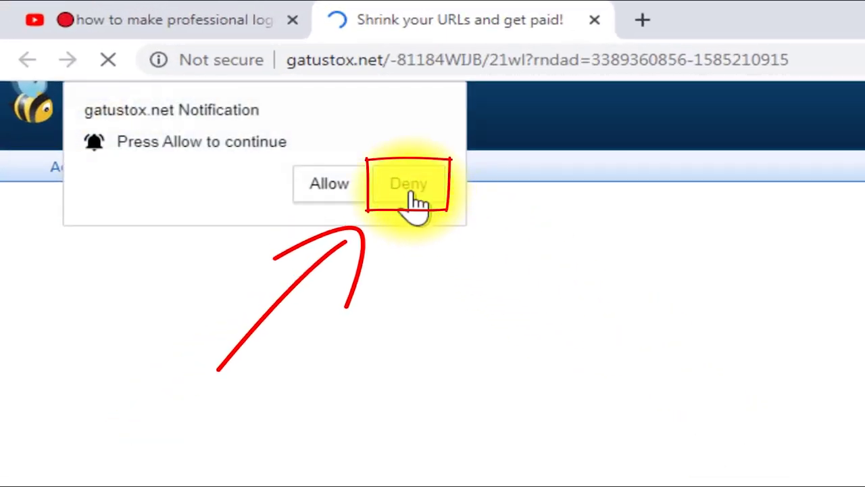
{"action": "left_click", "coordinate": [409, 186]}
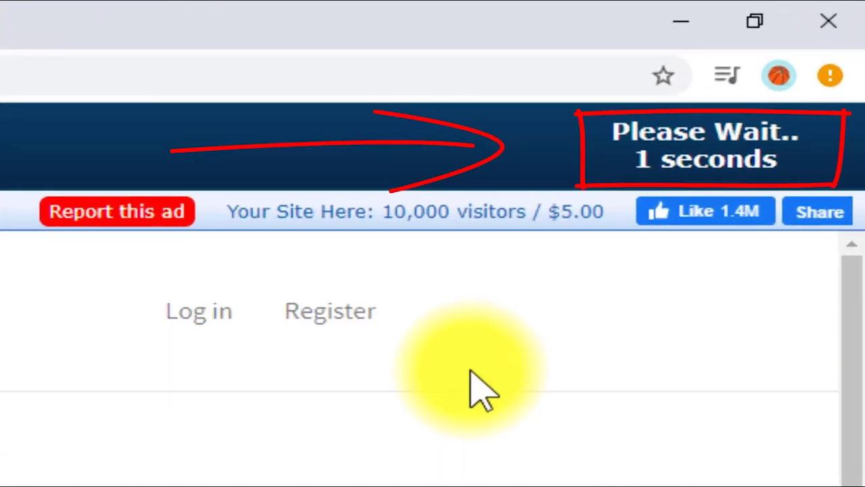
Skip both ad pages, allowing notifications and following the Automatic 3D Logo black download link between them.
{"action": "left_click", "coordinate": [648, 151]}
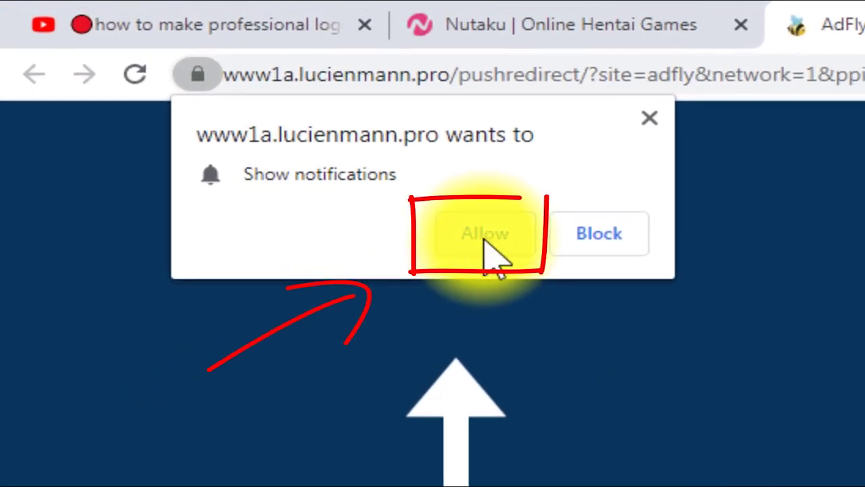
{"action": "left_click", "coordinate": [141, 69]}
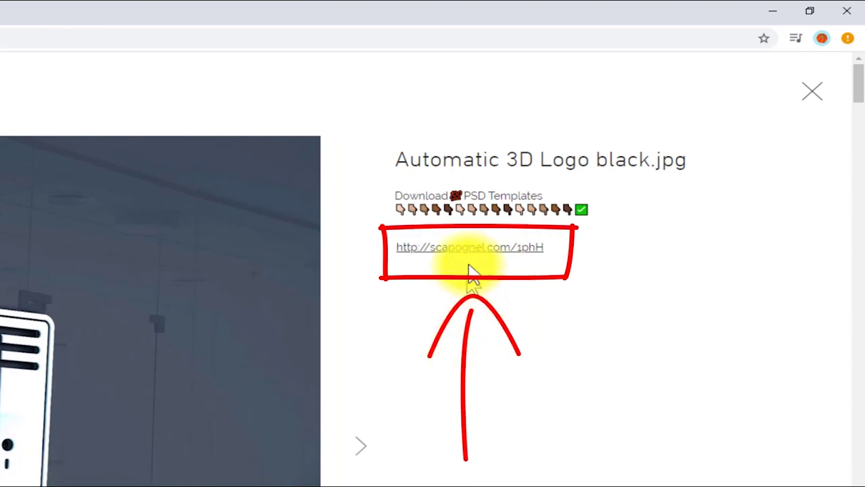
{"action": "left_click", "coordinate": [466, 250]}
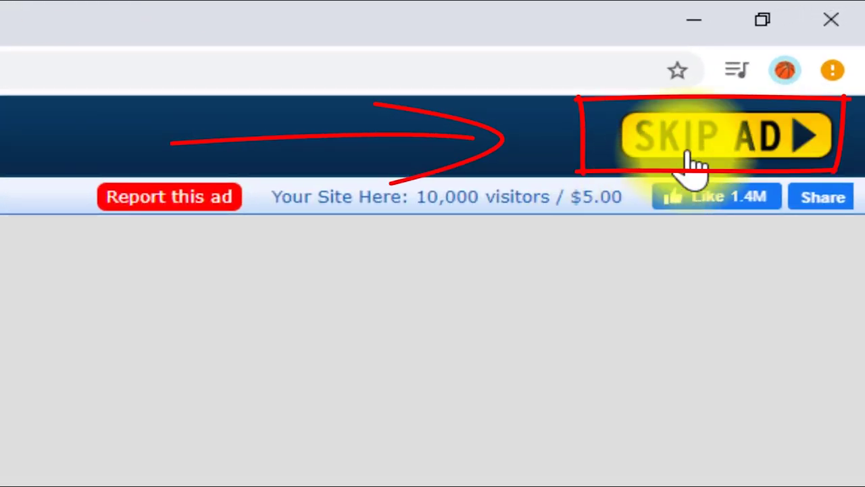
{"action": "left_click", "coordinate": [686, 163]}
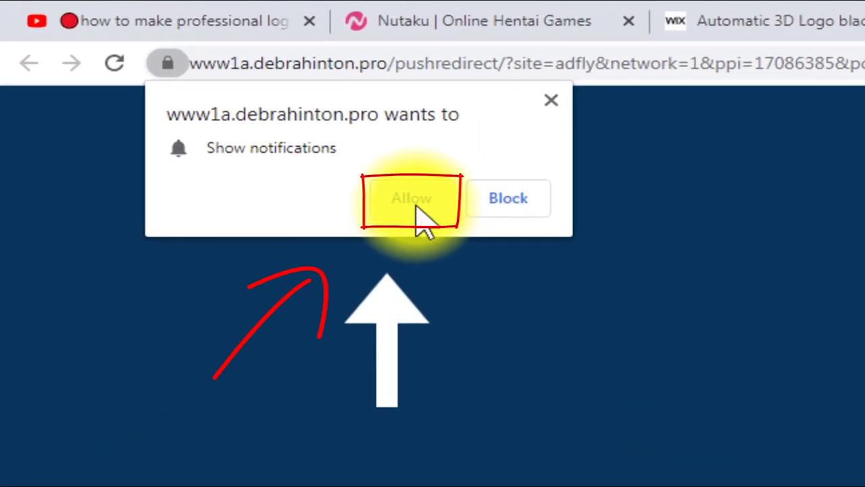
Download Automatic 3D Logo black.zip from Google Drive and show it in its folder.
{"action": "left_click", "coordinate": [415, 207]}
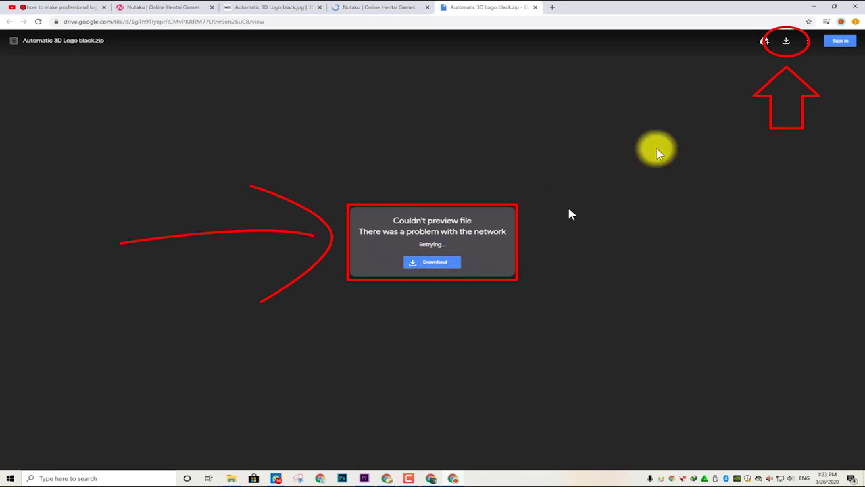
{"action": "left_click", "coordinate": [441, 263]}
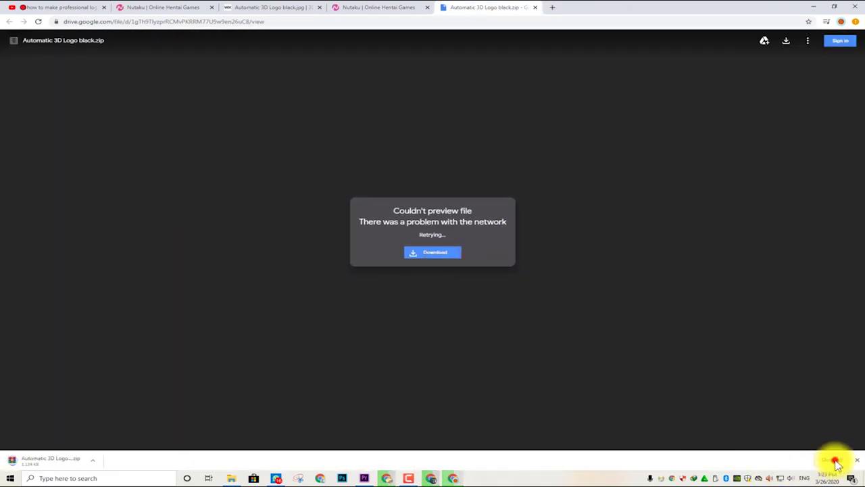
{"action": "left_click", "coordinate": [836, 461]}
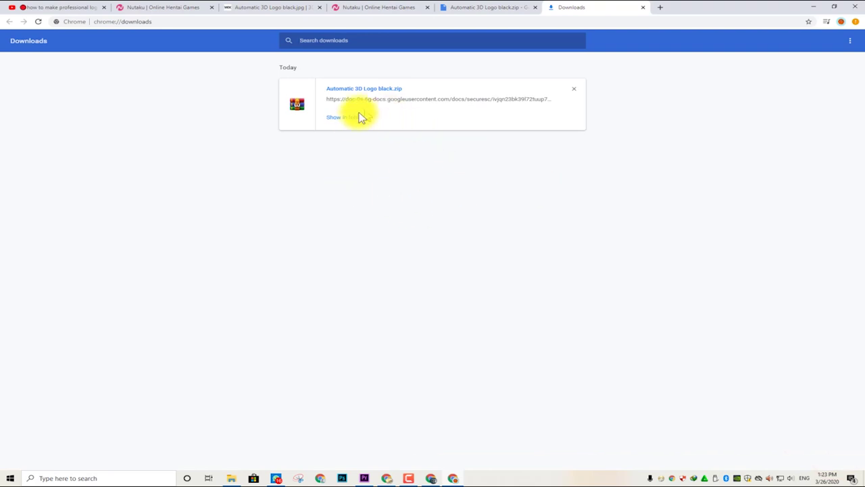
{"action": "left_click", "coordinate": [344, 119]}
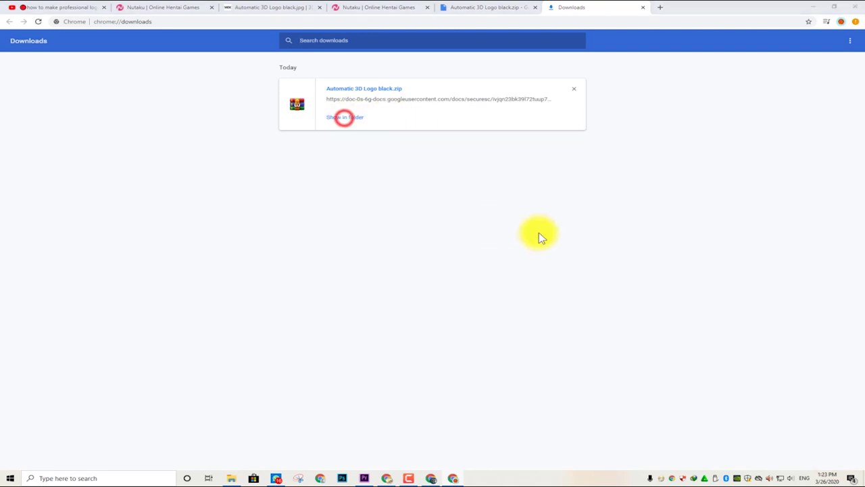